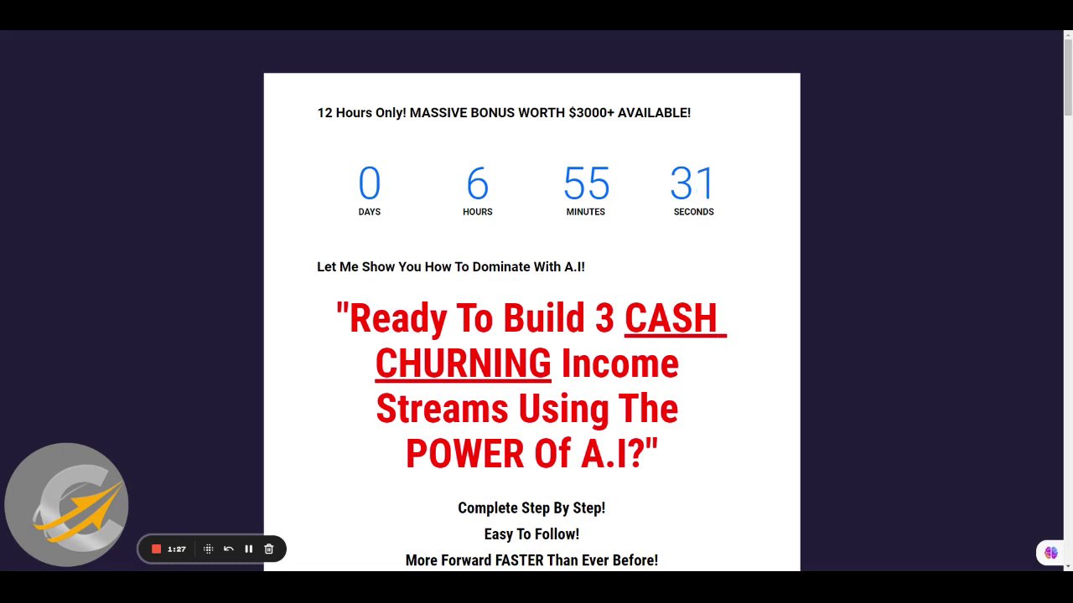
Step: Open the Ring Doorbell Updates chat from Today in the sidebar history
scroll(972, 241, down, 2)
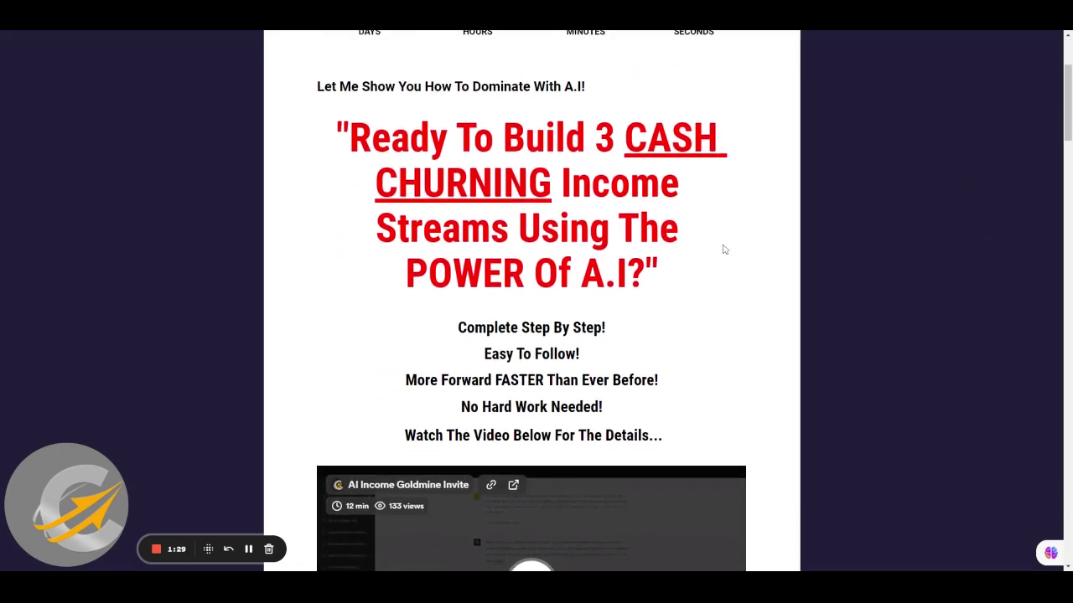
scroll(693, 241, up, 1)
scroll(693, 241, up, 2)
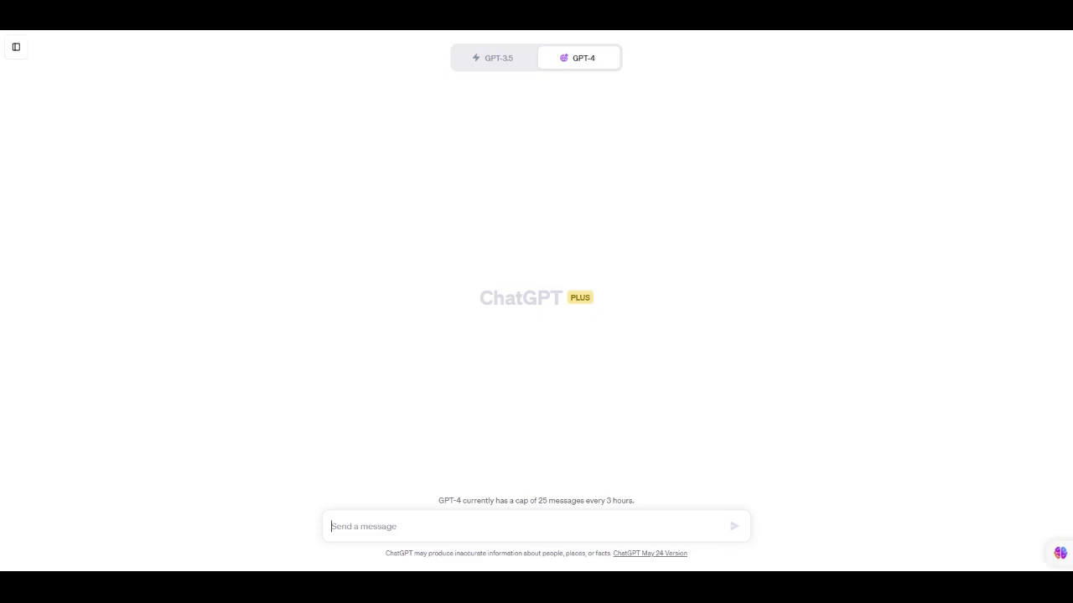
click(20, 50)
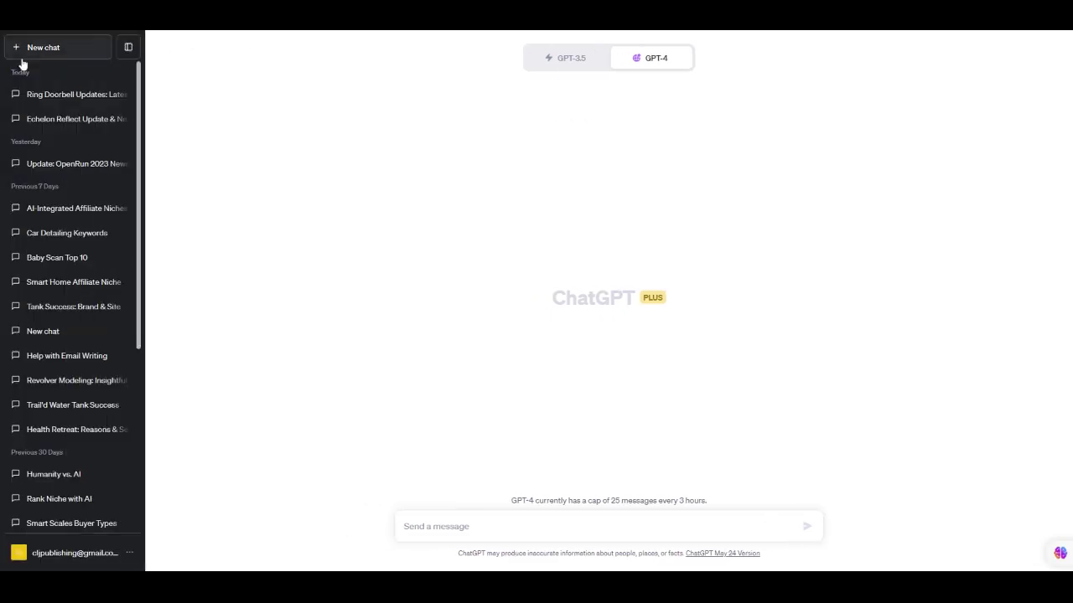
click(31, 99)
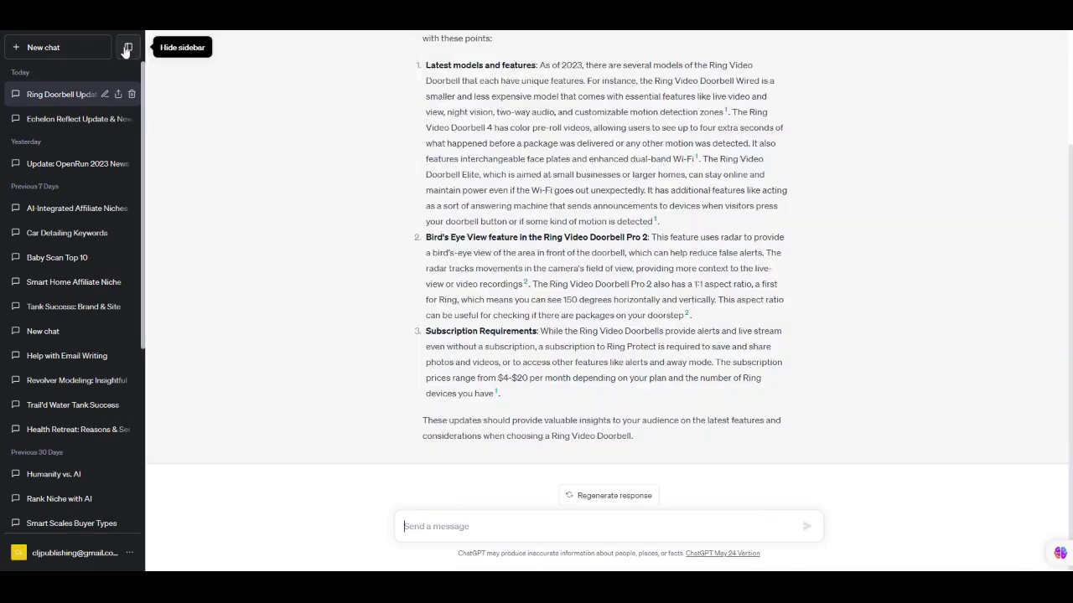
Step: Hide the sidebar and scroll up to the prompt and its web-browsing reply
click(128, 47)
scroll(273, 204, up, 2)
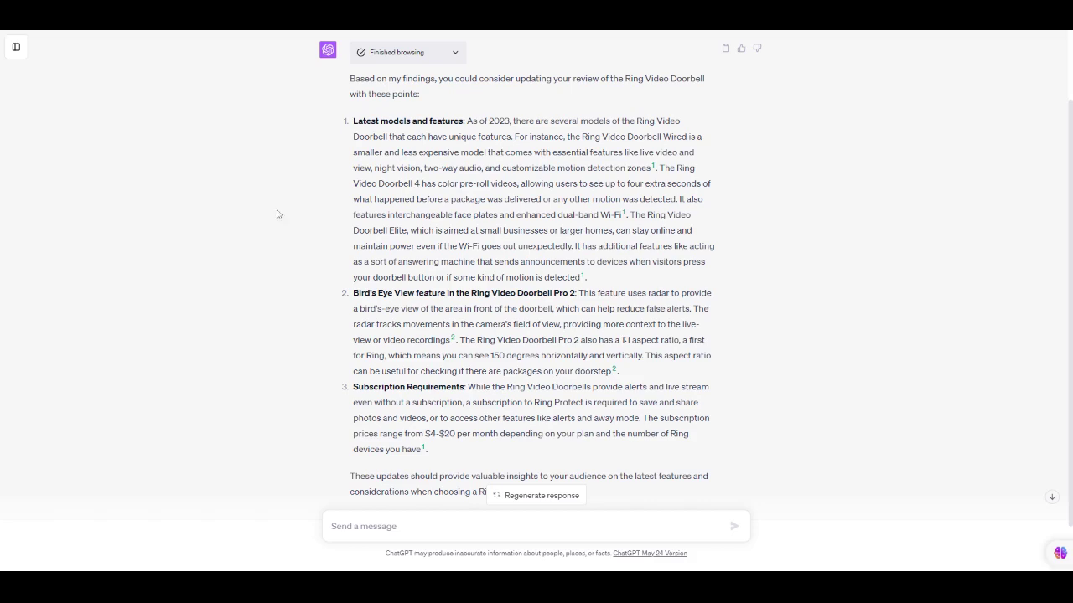
scroll(335, 251, up, 2)
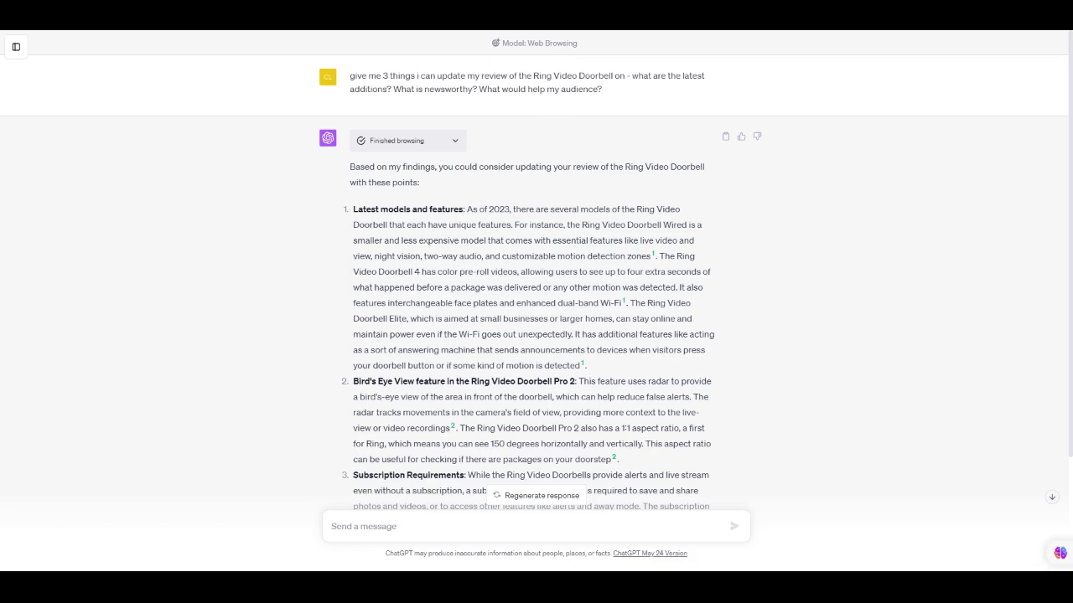
scroll(583, 262, down, 1)
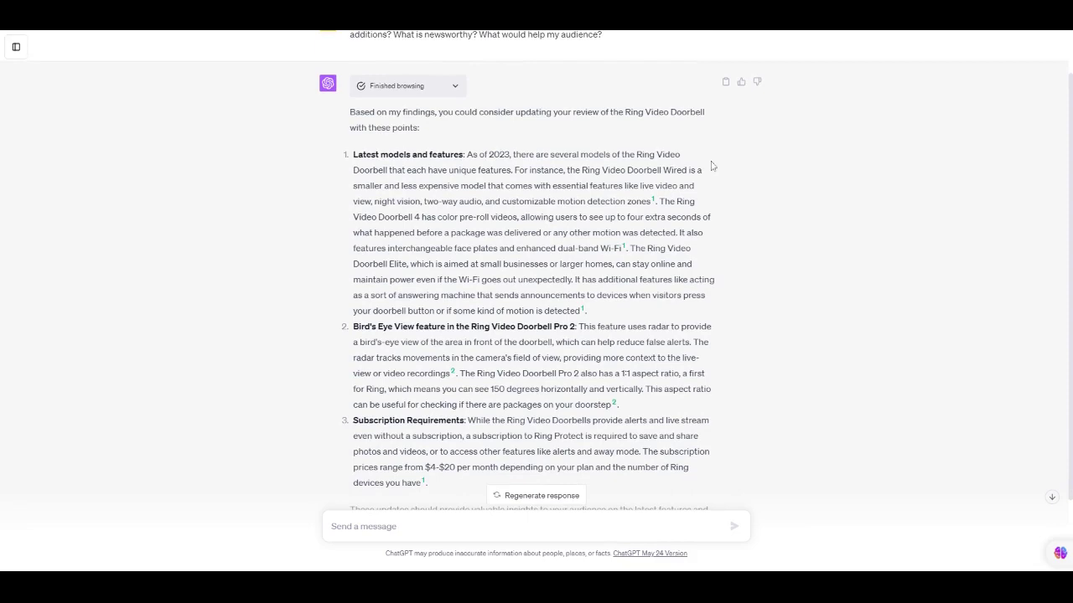
scroll(711, 165, down, 1)
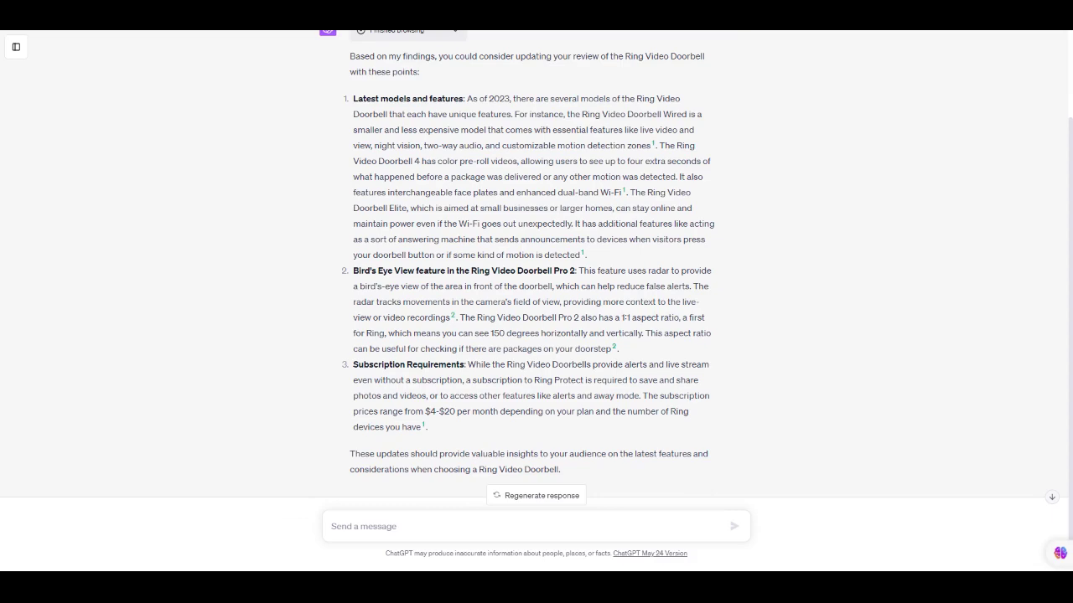
scroll(536, 264, down, 1)
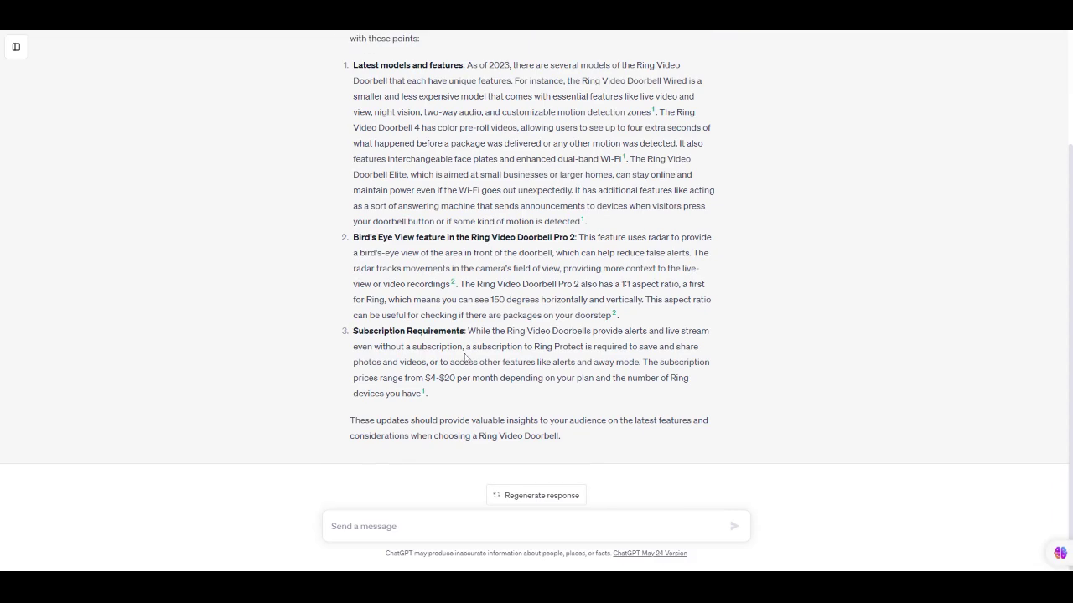
scroll(537, 264, up, 2)
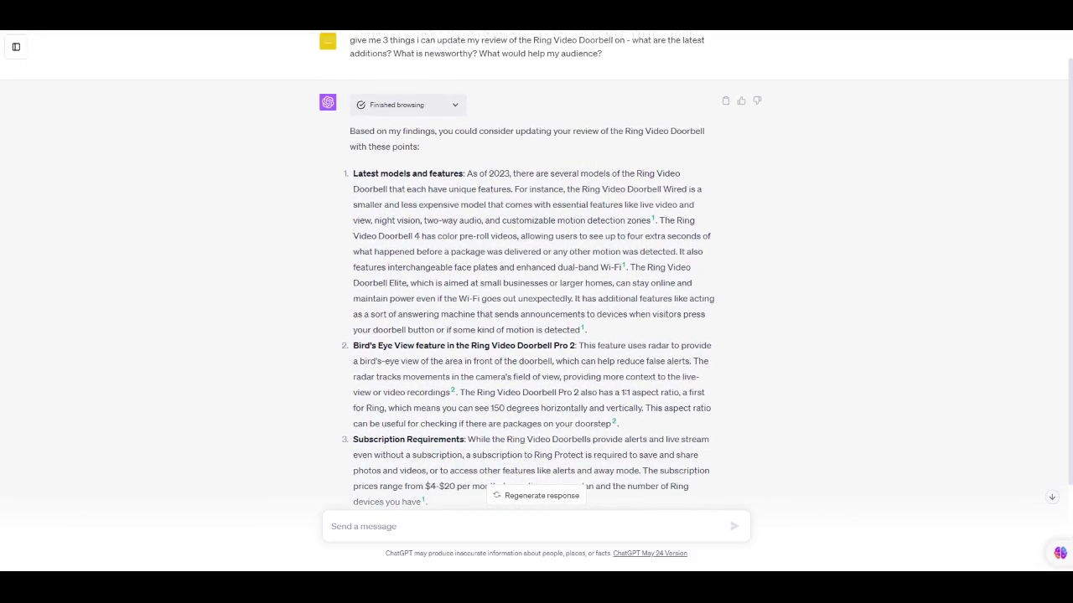
scroll(536, 268, up, 1)
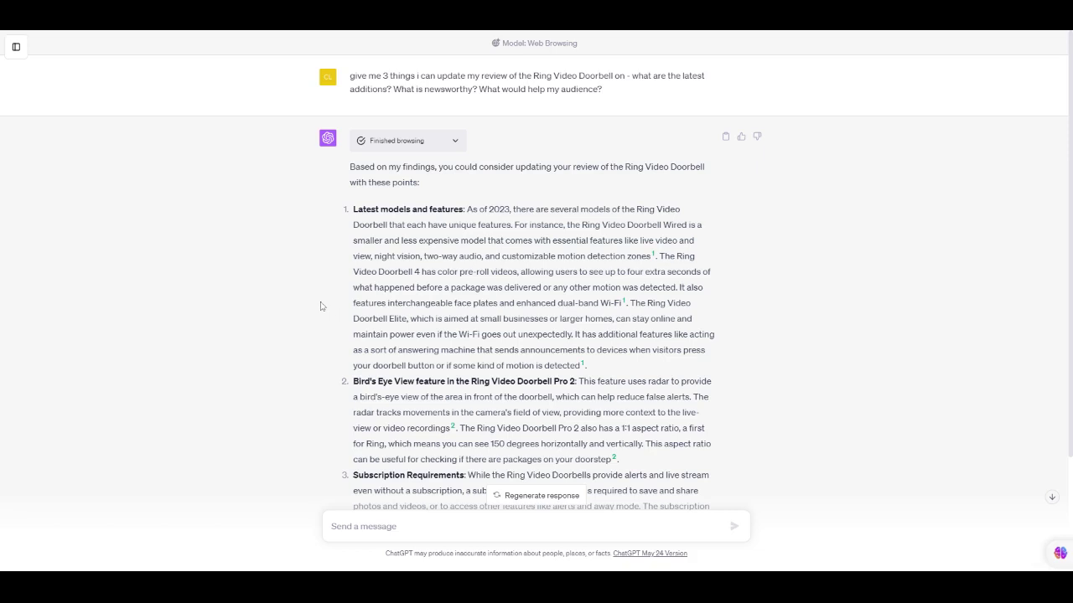
scroll(343, 349, down, 2)
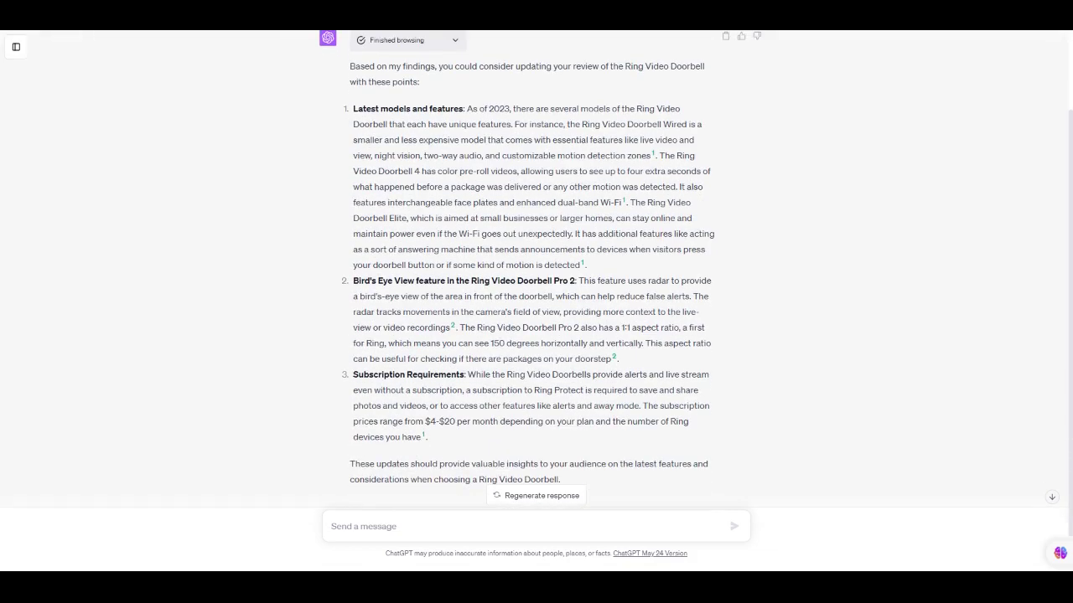
Step: Send a prompt asking how to turn the above info into a complete blog post
text(Give)
key(BackSpace)
key(BackSpace)
key(BackSpace)
text(ive me some advice on how i could make the above info int)
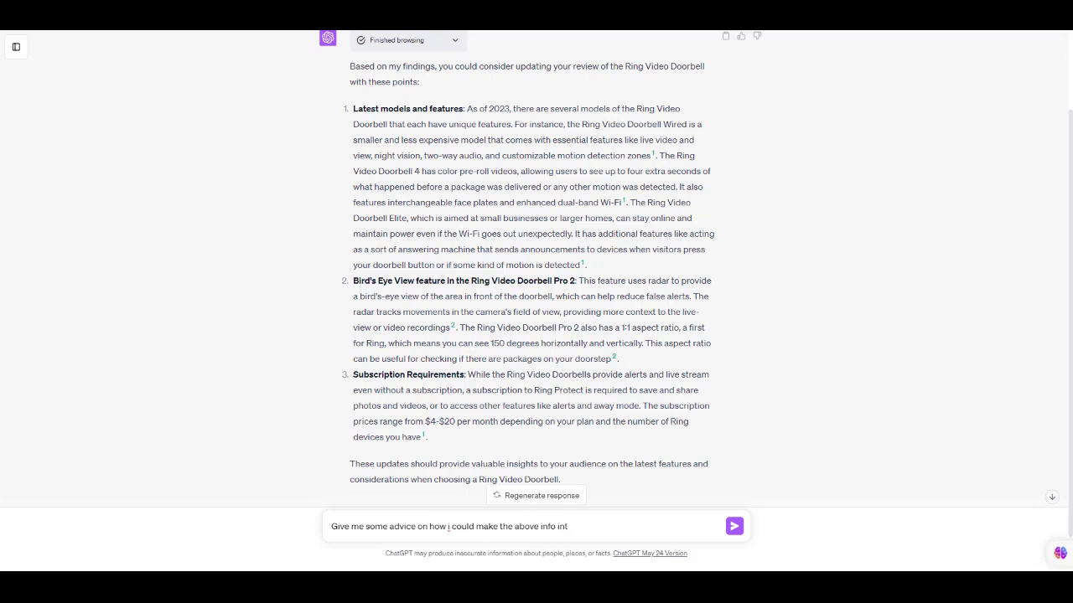
text(o a complete blog post to update my s)
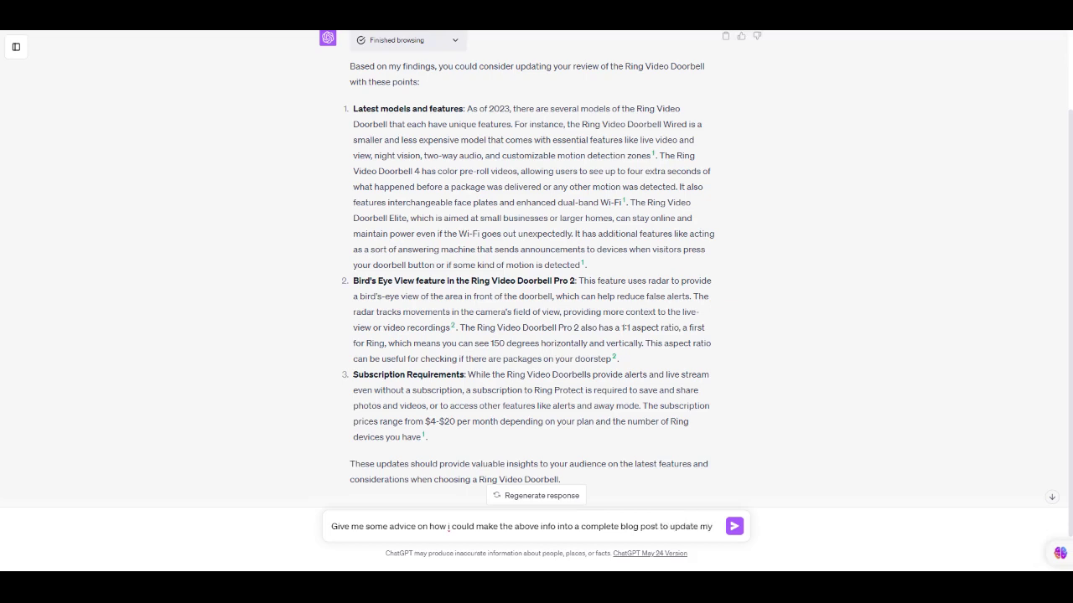
text(ite)
key(Return)
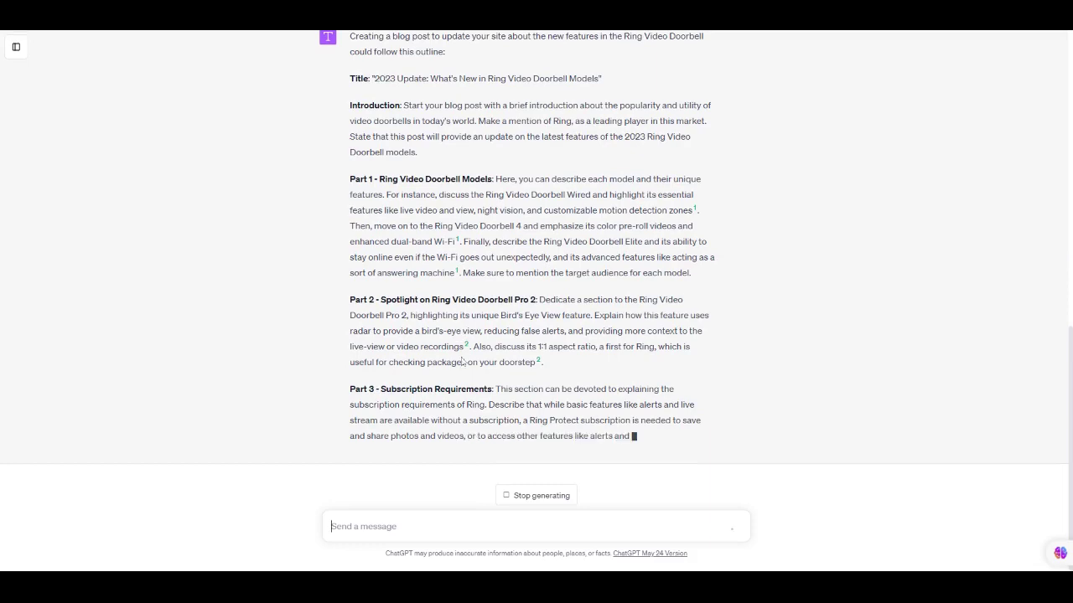
Step: Scroll through the finished outline, then back up to the three suggested review updates
scroll(458, 330, up, 5)
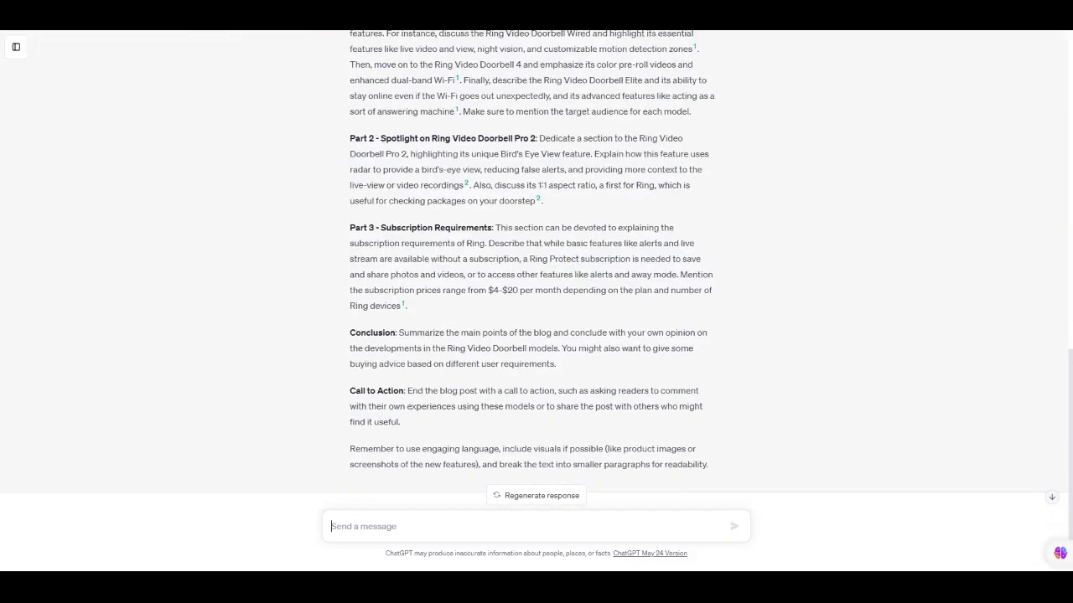
scroll(486, 310, up, 1)
scroll(486, 310, up, 1)
scroll(486, 310, up, 1)
scroll(515, 369, down, 1)
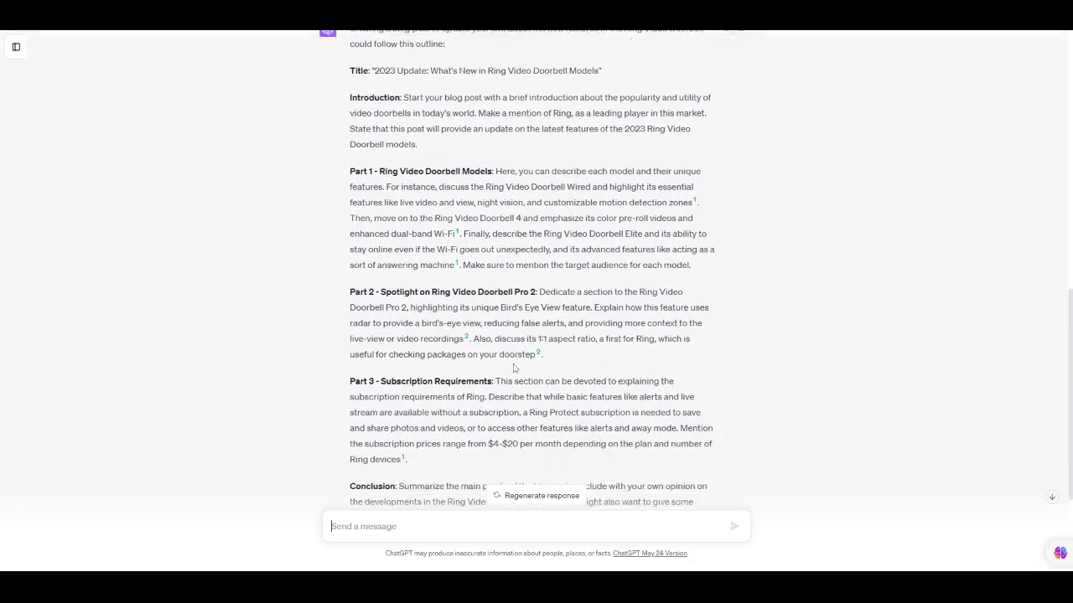
scroll(515, 369, down, 1)
scroll(505, 347, down, 2)
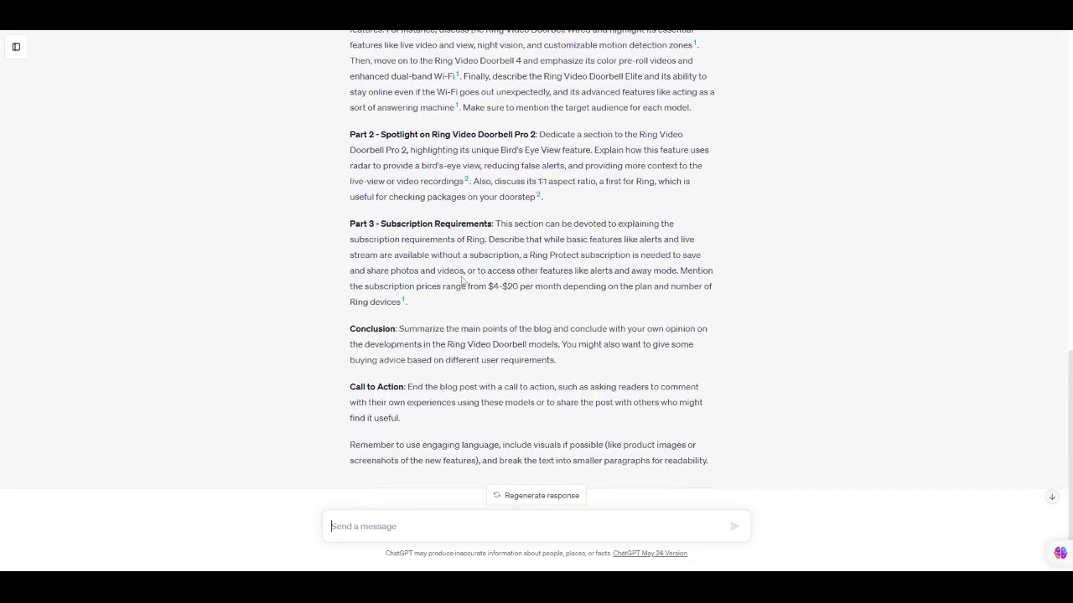
scroll(536, 268, up, 2)
scroll(536, 268, up, 3)
scroll(537, 268, up, 2)
scroll(536, 268, up, 2)
scroll(537, 268, up, 2)
scroll(536, 269, down, 2)
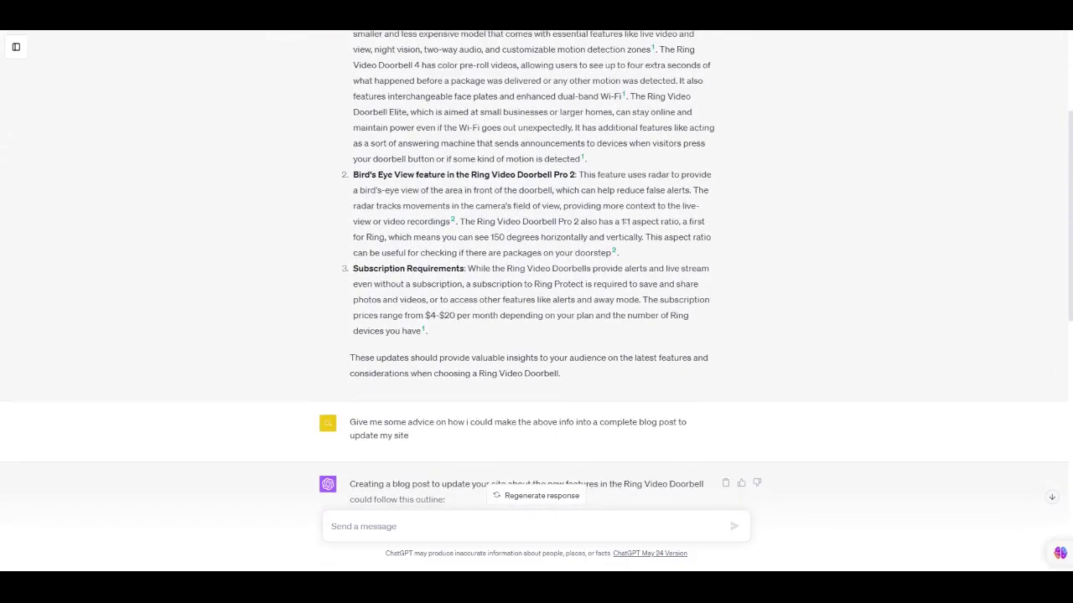
scroll(536, 268, up, 2)
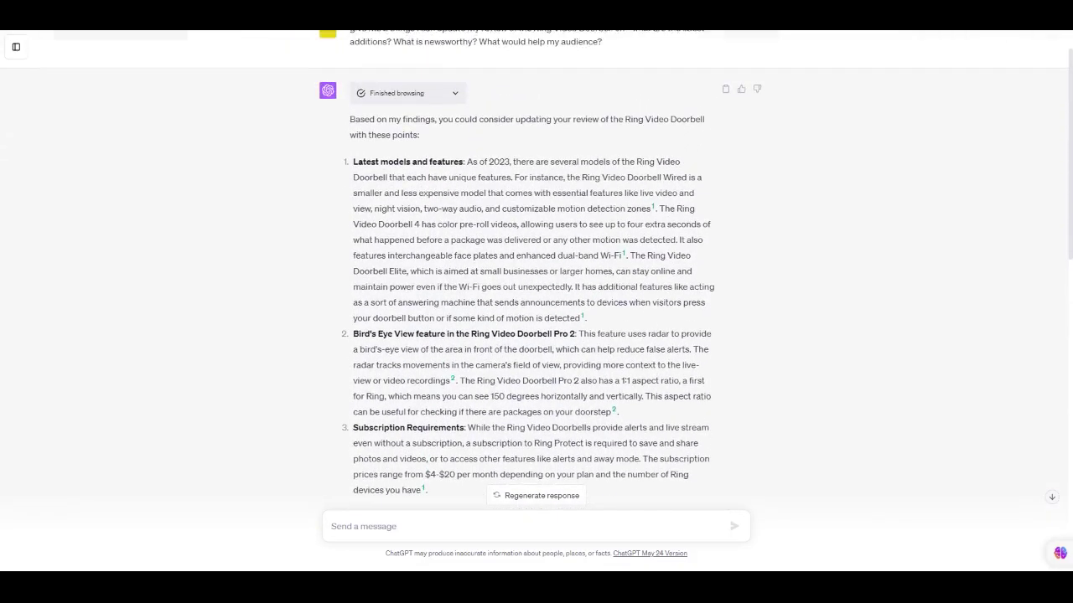